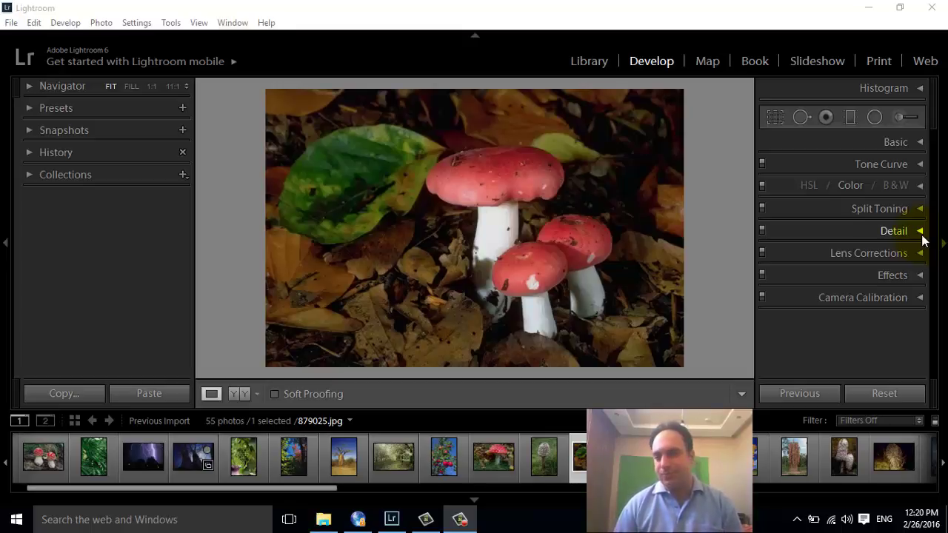
- Expand the Detail panel and centre its preview on the mushroom's cap and stem
{"action": "left_click", "coordinate": [922, 235]}
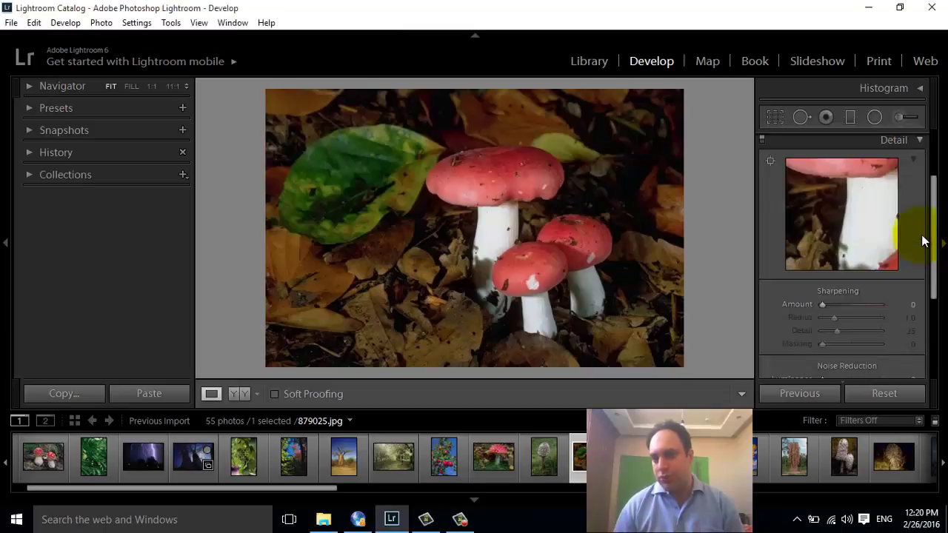
{"action": "left_click_drag", "start_coordinate": [932, 228], "coordinate": [929, 204]}
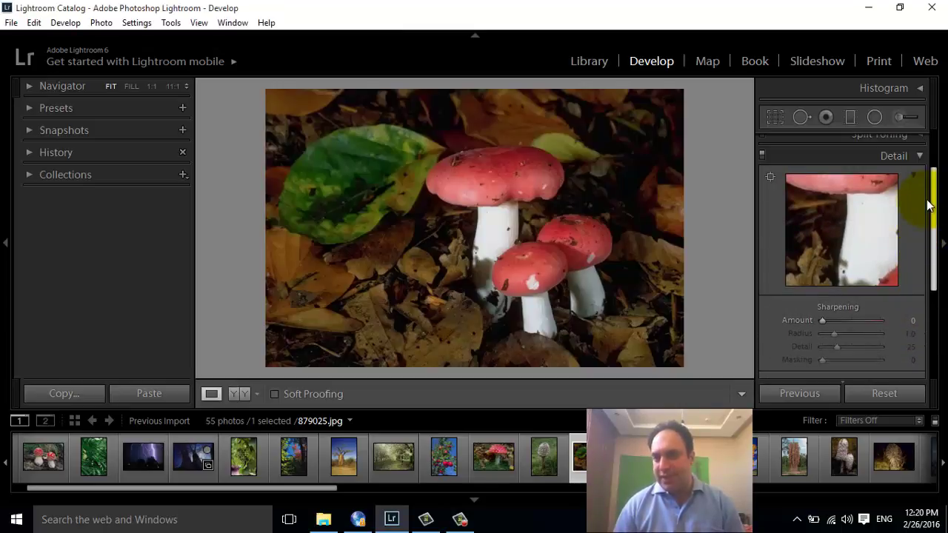
{"action": "mouse_move", "coordinate": [929, 204]}
{"action": "left_mouse_down"}
{"action": "mouse_move", "coordinate": [929, 258]}
{"action": "mouse_move", "coordinate": [929, 230]}
{"action": "left_mouse_up"}
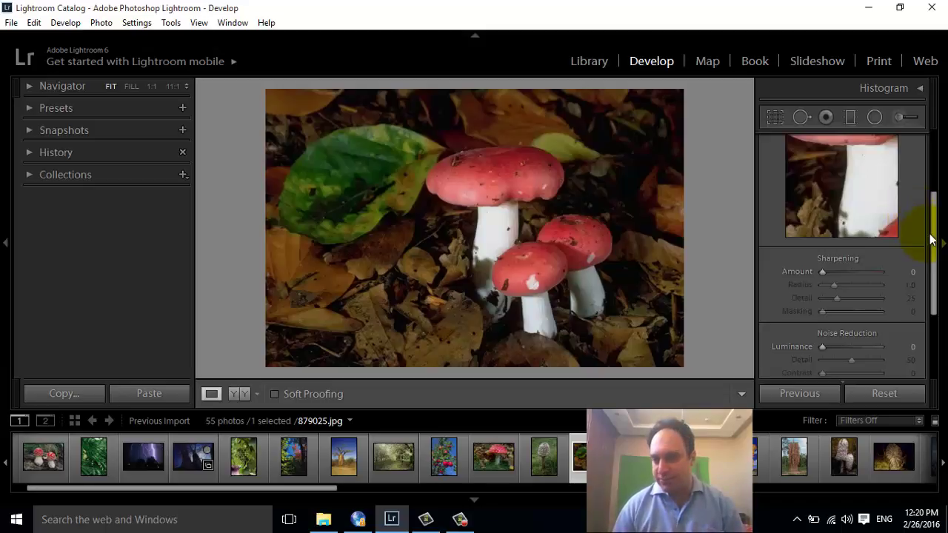
{"action": "left_click_drag", "start_coordinate": [932, 243], "coordinate": [932, 228]}
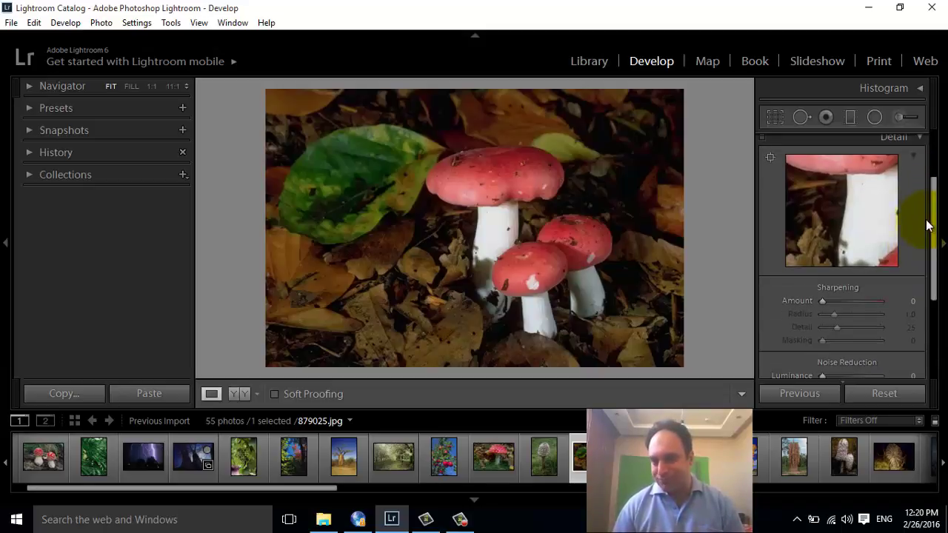
{"action": "mouse_move", "coordinate": [843, 206]}
{"action": "left_mouse_down"}
{"action": "mouse_move", "coordinate": [793, 201]}
{"action": "mouse_move", "coordinate": [815, 244]}
{"action": "mouse_move", "coordinate": [815, 200]}
{"action": "mouse_move", "coordinate": [859, 232]}
{"action": "mouse_move", "coordinate": [827, 247]}
{"action": "mouse_move", "coordinate": [815, 186]}
{"action": "left_mouse_up"}
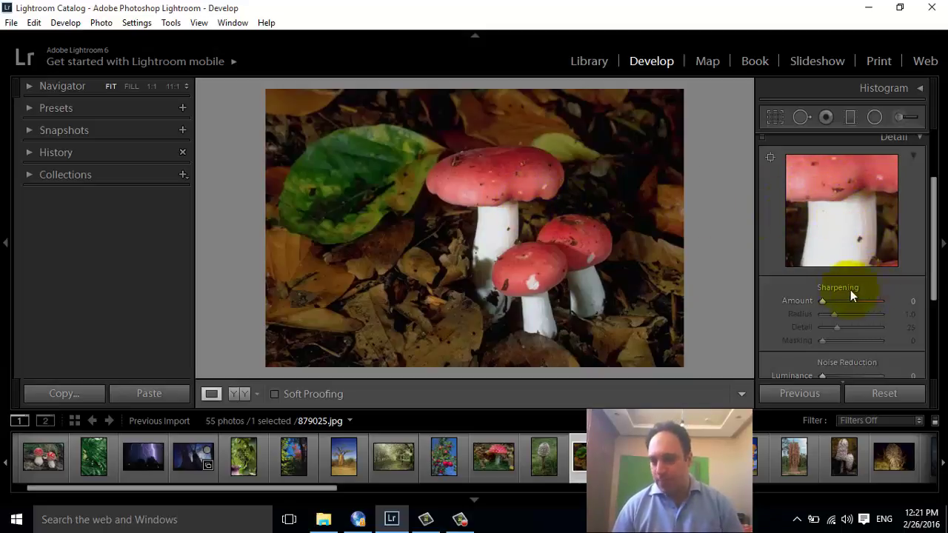
- Set sharpening to Amount 88 and Radius 1.2, then adjust Masking, ending at 30
{"action": "left_click_drag", "start_coordinate": [824, 303], "coordinate": [867, 301]}
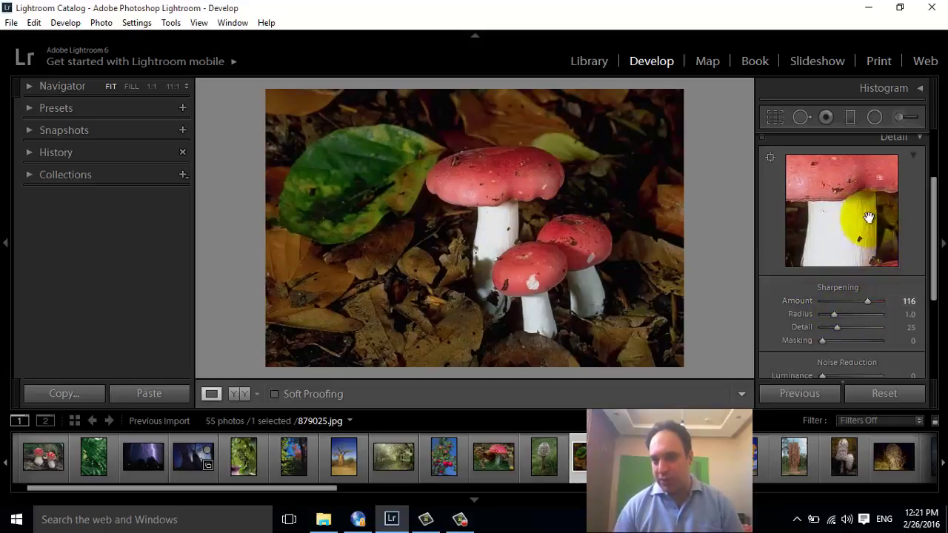
{"action": "left_click_drag", "start_coordinate": [857, 212], "coordinate": [861, 220]}
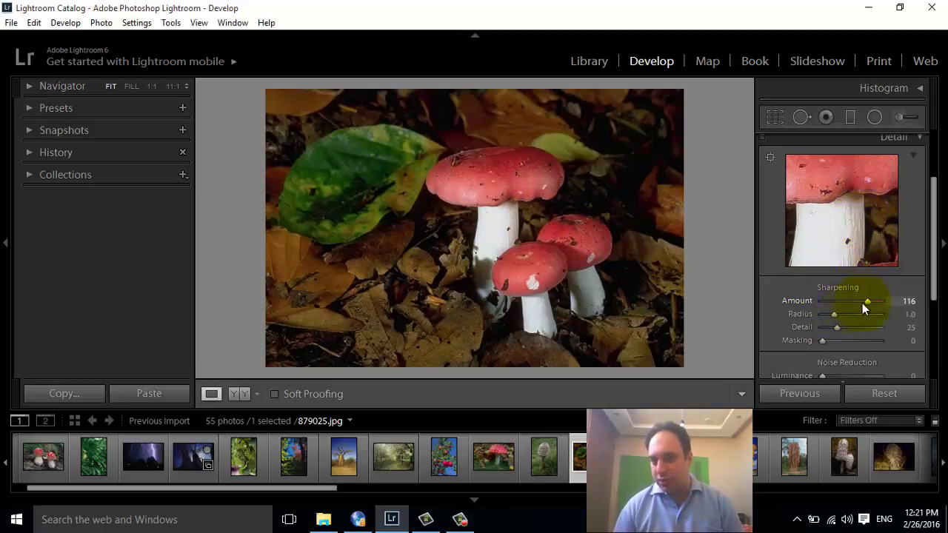
{"action": "mouse_move", "coordinate": [868, 301]}
{"action": "left_mouse_down"}
{"action": "mouse_move", "coordinate": [789, 305]}
{"action": "mouse_move", "coordinate": [859, 305]}
{"action": "left_mouse_up"}
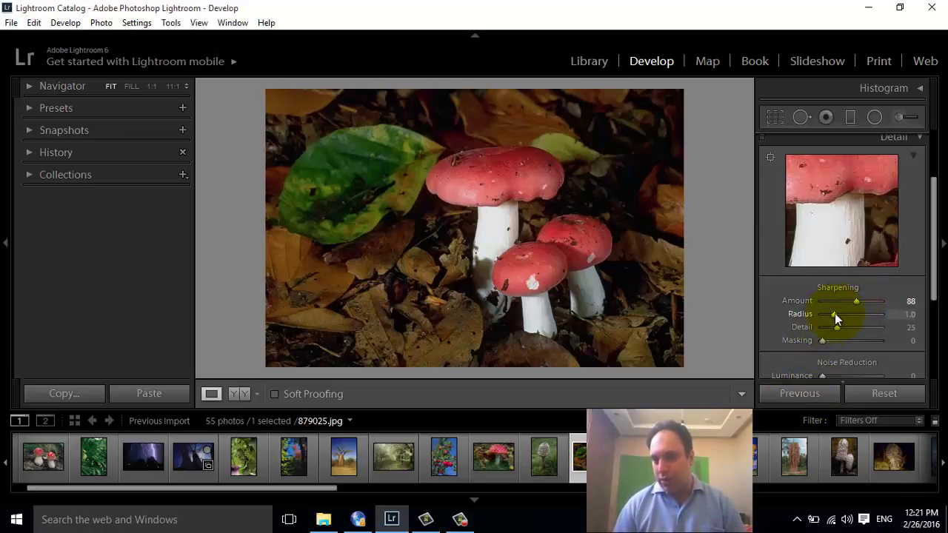
{"action": "mouse_move", "coordinate": [835, 315]}
{"action": "left_mouse_down"}
{"action": "mouse_move", "coordinate": [861, 315]}
{"action": "mouse_move", "coordinate": [845, 318]}
{"action": "left_mouse_up"}
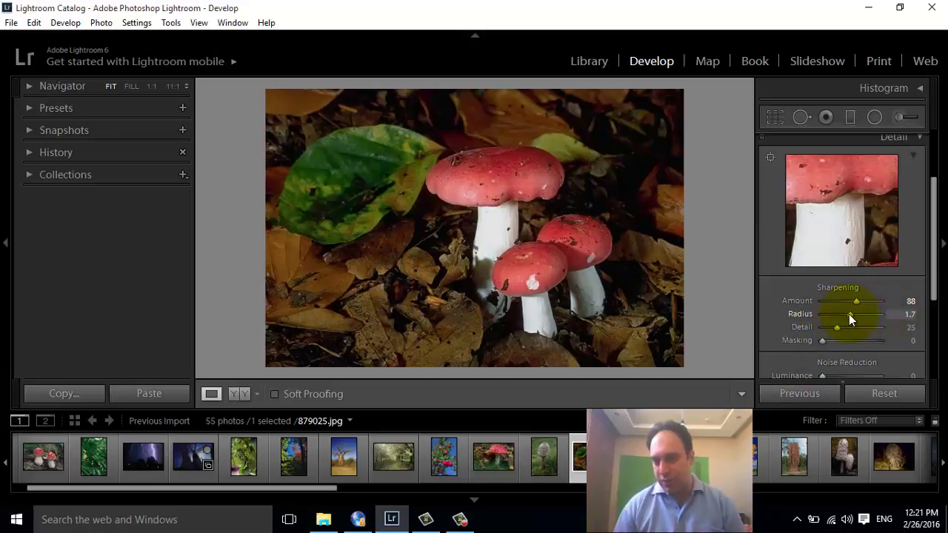
{"action": "left_click_drag", "start_coordinate": [841, 314], "coordinate": [857, 314]}
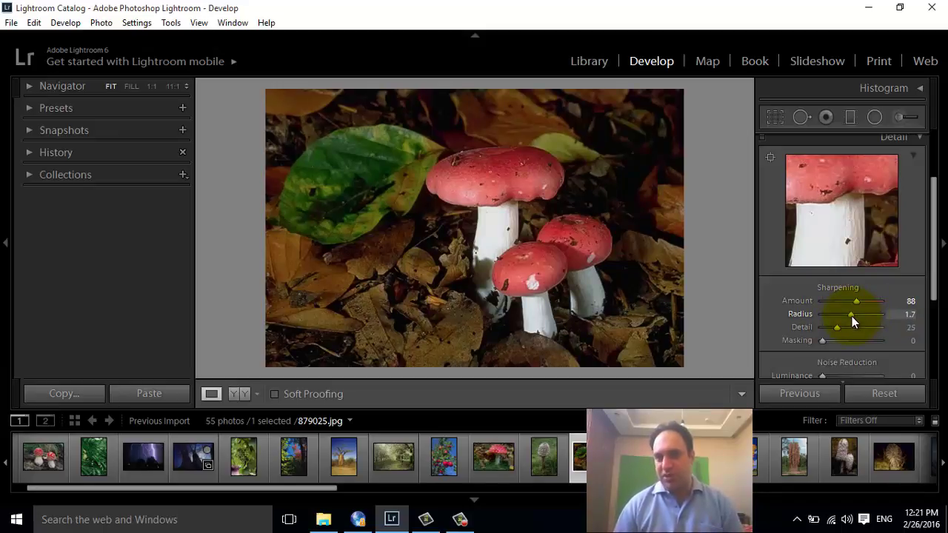
{"action": "mouse_move", "coordinate": [845, 316]}
{"action": "left_mouse_down"}
{"action": "mouse_move", "coordinate": [832, 316]}
{"action": "mouse_move", "coordinate": [843, 332]}
{"action": "left_mouse_up"}
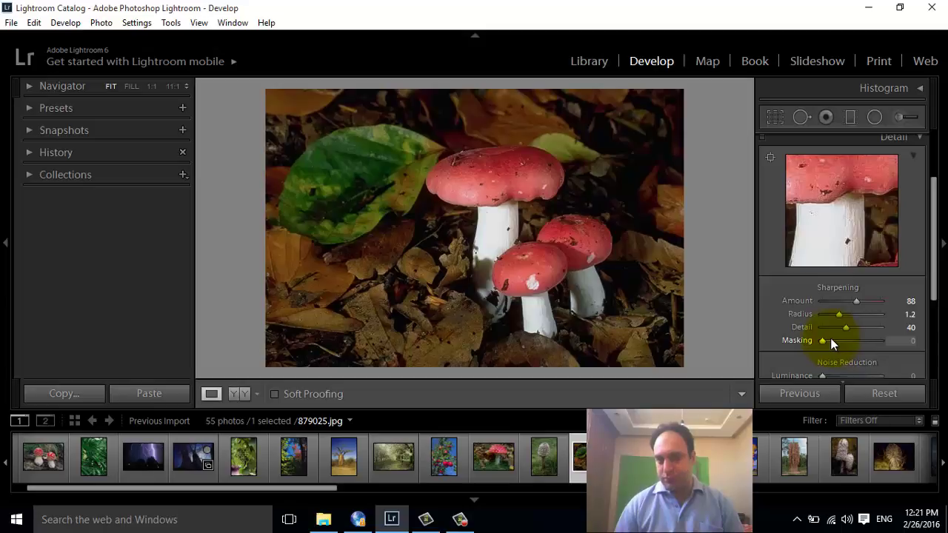
{"action": "mouse_move", "coordinate": [824, 340]}
{"action": "left_mouse_down"}
{"action": "mouse_move", "coordinate": [878, 337]}
{"action": "mouse_move", "coordinate": [835, 338]}
{"action": "mouse_move", "coordinate": [861, 341]}
{"action": "left_mouse_up"}
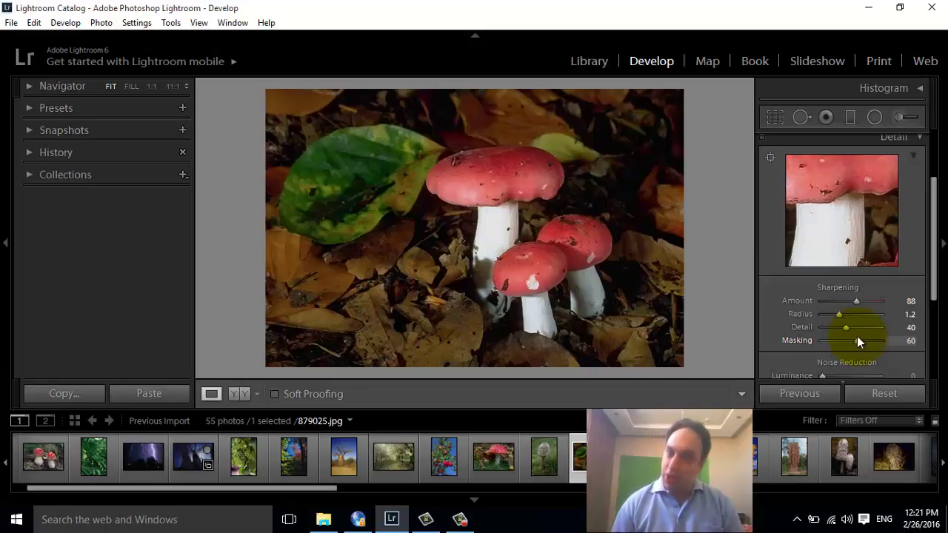
{"action": "mouse_move", "coordinate": [856, 337]}
{"action": "left_mouse_down"}
{"action": "mouse_move", "coordinate": [816, 341]}
{"action": "mouse_move", "coordinate": [864, 341]}
{"action": "mouse_move", "coordinate": [843, 343]}
{"action": "left_mouse_up"}
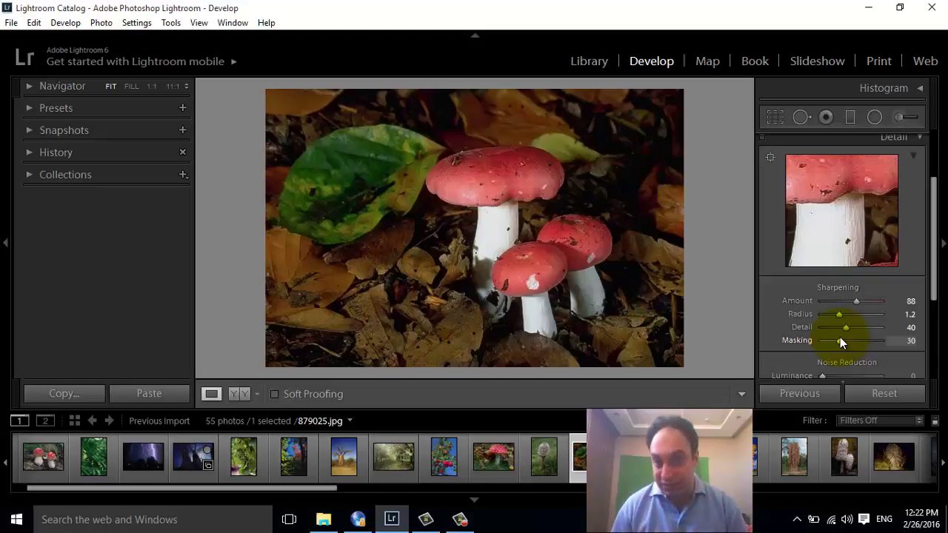
- Lower the sharpening Amount, then reset to Amount 0, Radius 1.0, Detail 25, Masking 0
{"action": "left_click_drag", "start_coordinate": [934, 264], "coordinate": [936, 311]}
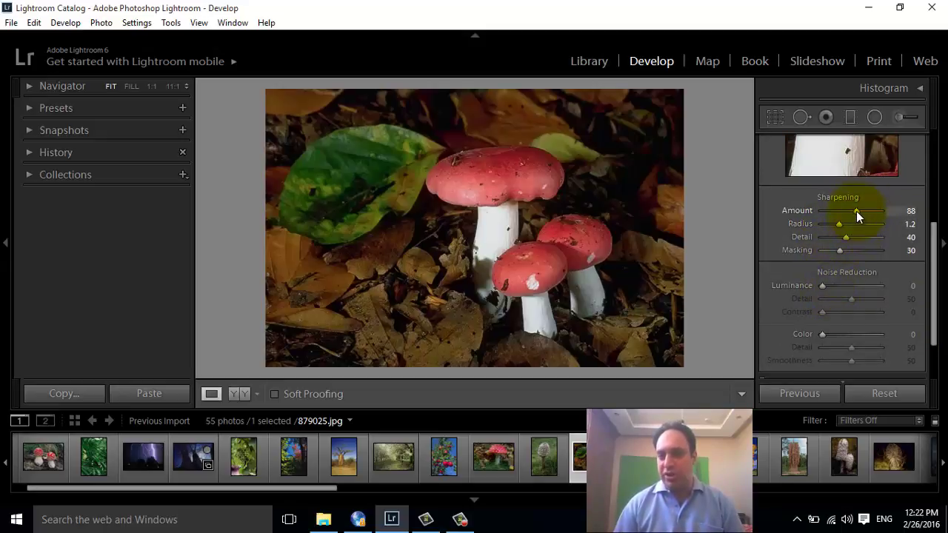
{"action": "mouse_move", "coordinate": [857, 211]}
{"action": "left_mouse_down"}
{"action": "mouse_move", "coordinate": [837, 213]}
{"action": "mouse_move", "coordinate": [852, 211]}
{"action": "left_mouse_up"}
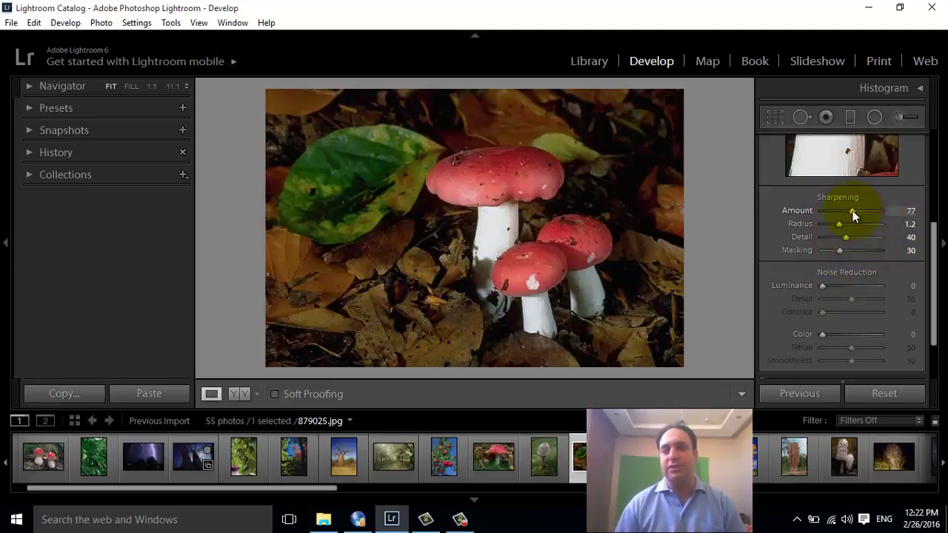
{"action": "mouse_move", "coordinate": [854, 215]}
{"action": "left_mouse_down"}
{"action": "mouse_move", "coordinate": [835, 215]}
{"action": "mouse_move", "coordinate": [849, 215]}
{"action": "left_mouse_up"}
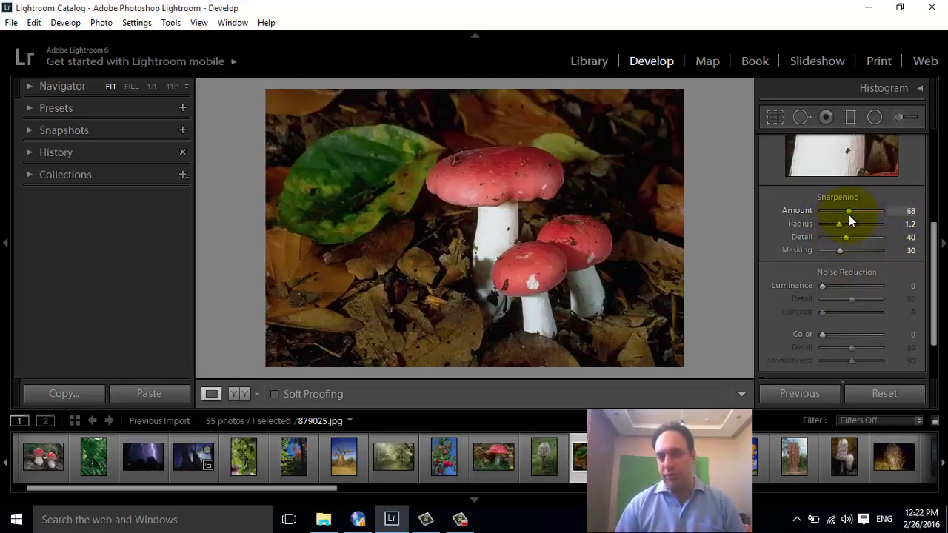
{"action": "left_click", "coordinate": [886, 395]}
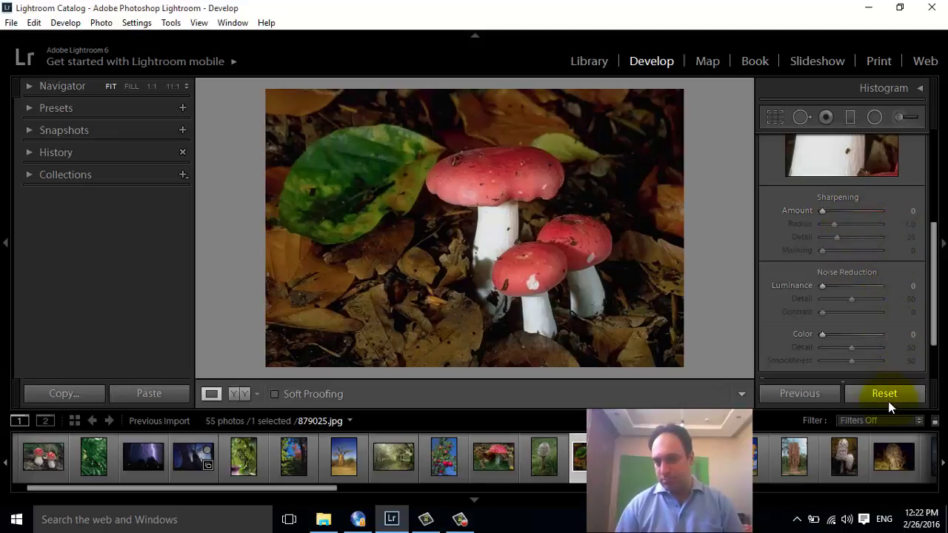
- Scroll to Noise Reduction and try small Luminance values, leaving Luminance at 0
{"action": "left_click", "coordinate": [939, 304]}
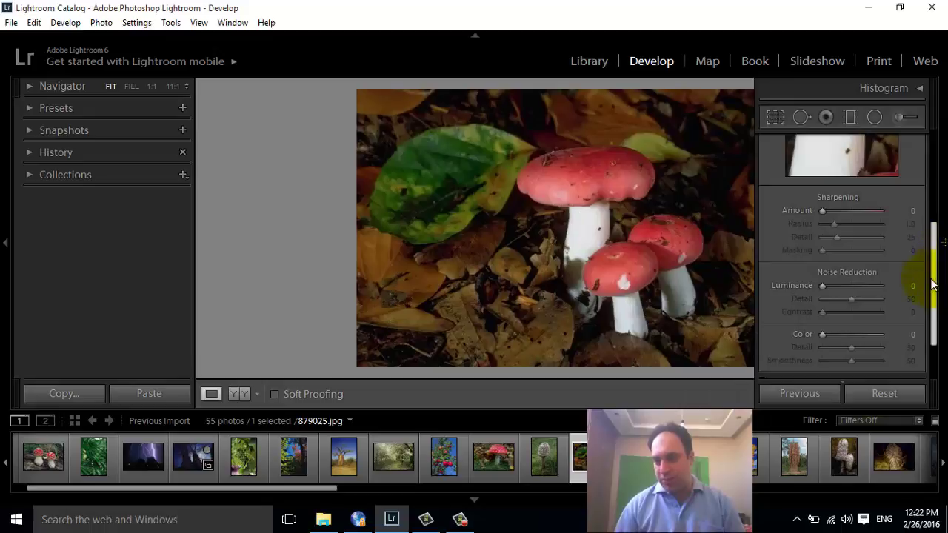
{"action": "scroll", "coordinate": [935, 299], "scroll_direction": "down", "scroll_amount": 1}
{"action": "left_click_drag", "start_coordinate": [934, 299], "coordinate": [941, 262]}
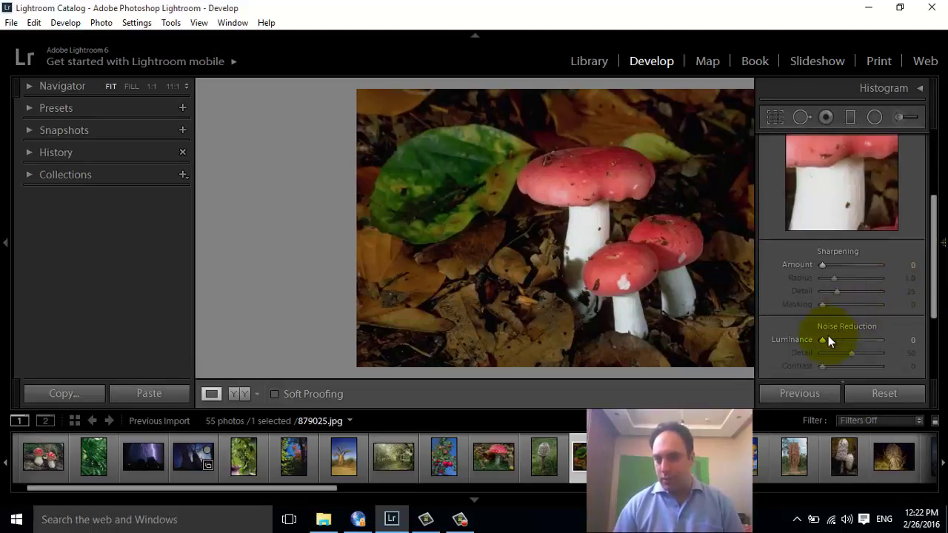
{"action": "mouse_move", "coordinate": [823, 338]}
{"action": "left_mouse_down"}
{"action": "mouse_move", "coordinate": [856, 339]}
{"action": "mouse_move", "coordinate": [807, 341]}
{"action": "left_mouse_up"}
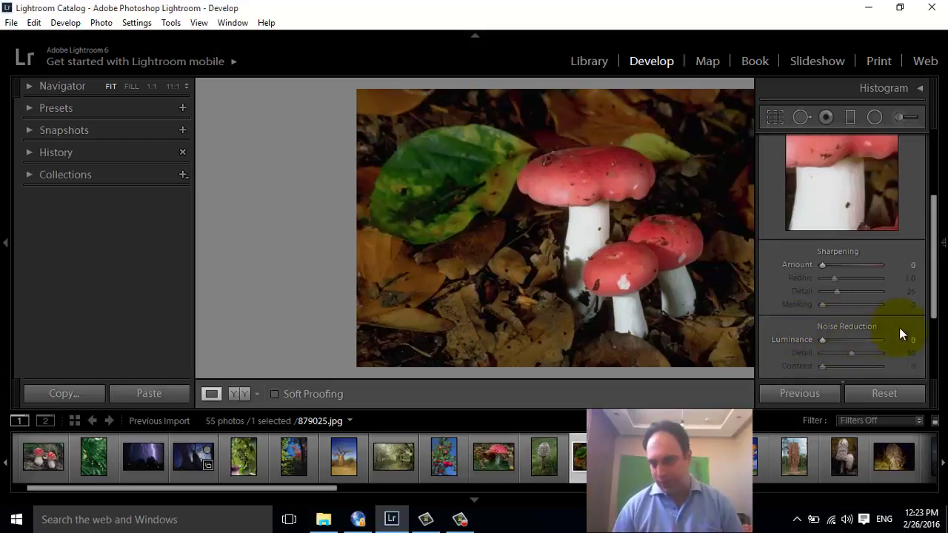
{"action": "scroll", "coordinate": [934, 318], "scroll_direction": "down", "scroll_amount": 2}
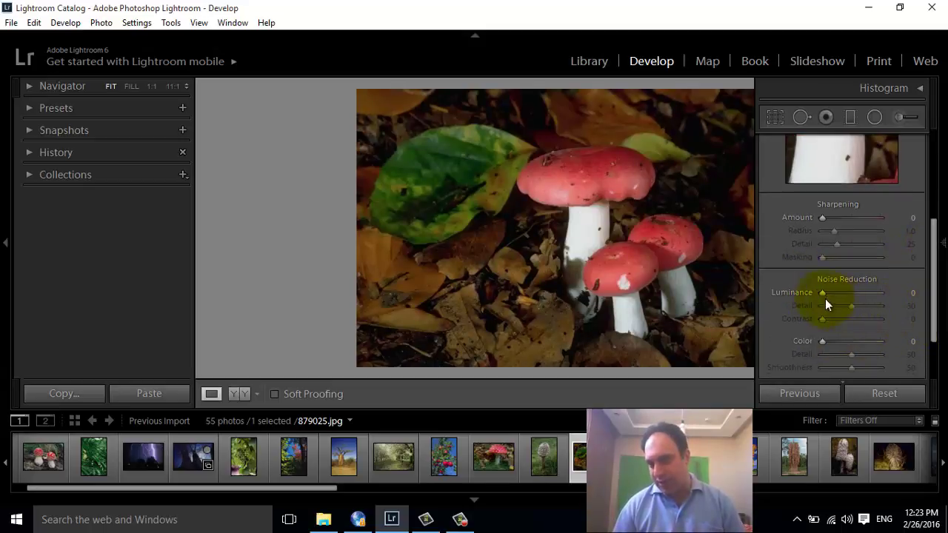
{"action": "mouse_move", "coordinate": [823, 293]}
{"action": "left_mouse_down"}
{"action": "mouse_move", "coordinate": [884, 293]}
{"action": "mouse_move", "coordinate": [786, 298]}
{"action": "left_mouse_up"}
- Zoom the photo to 1:1 on the mushrooms, restore the right panels, and pan the view
{"action": "left_click", "coordinate": [607, 196]}
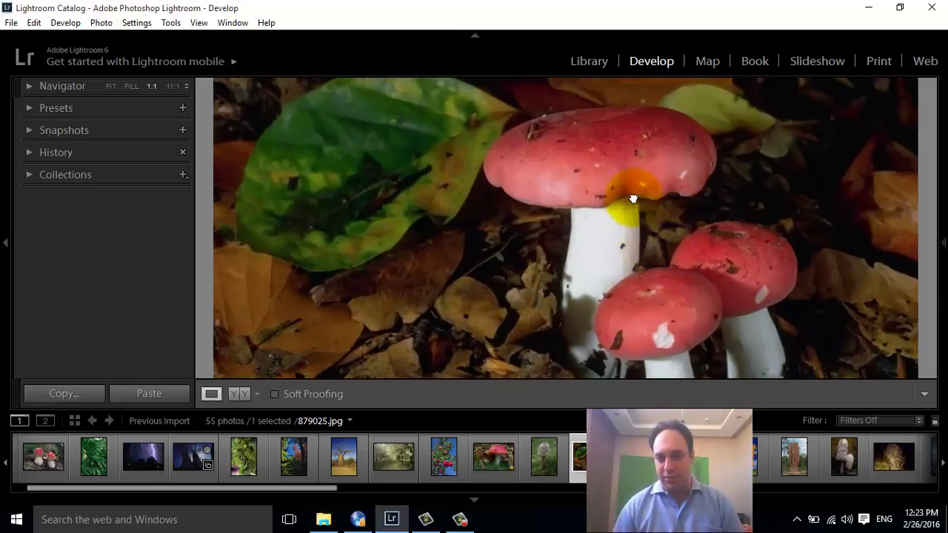
{"action": "left_click", "coordinate": [630, 197]}
{"action": "left_click", "coordinate": [625, 209]}
{"action": "left_click", "coordinate": [617, 219]}
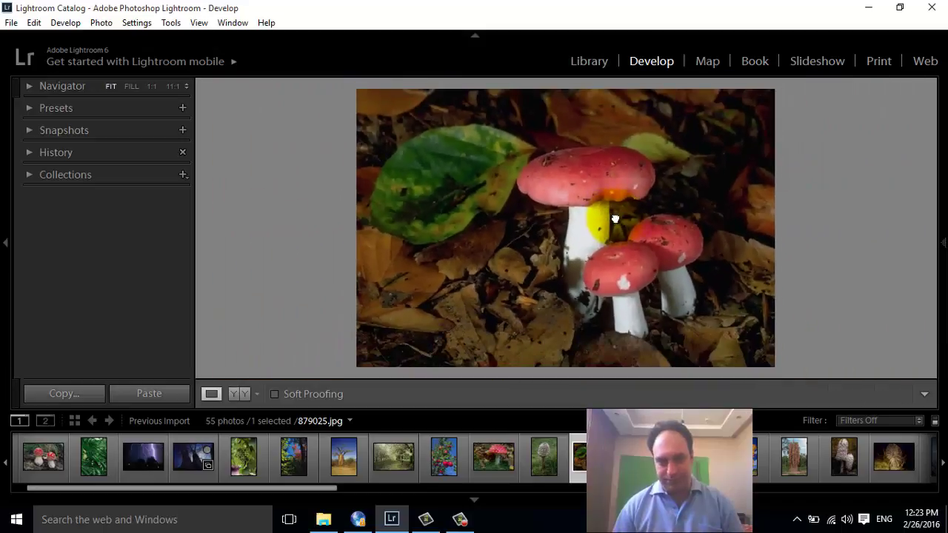
{"action": "left_click", "coordinate": [615, 219]}
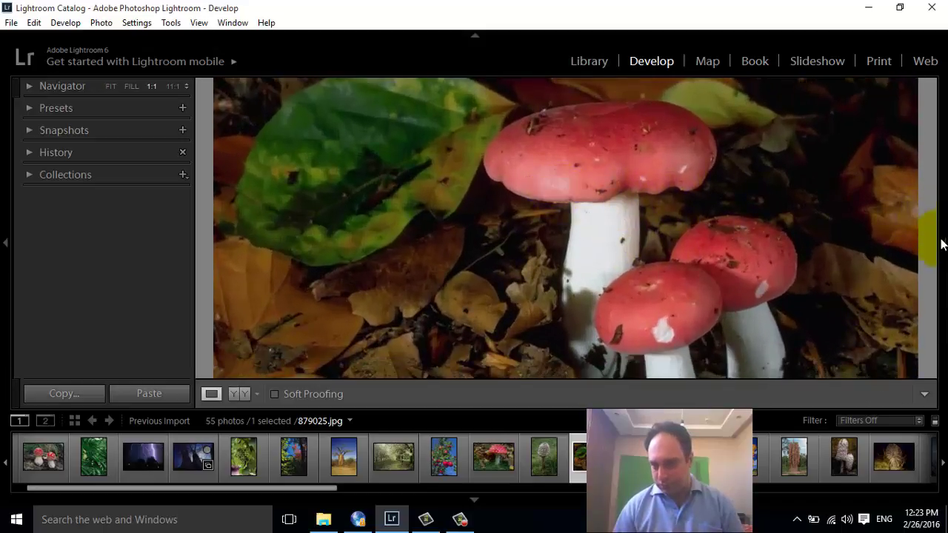
{"action": "left_click", "coordinate": [942, 245]}
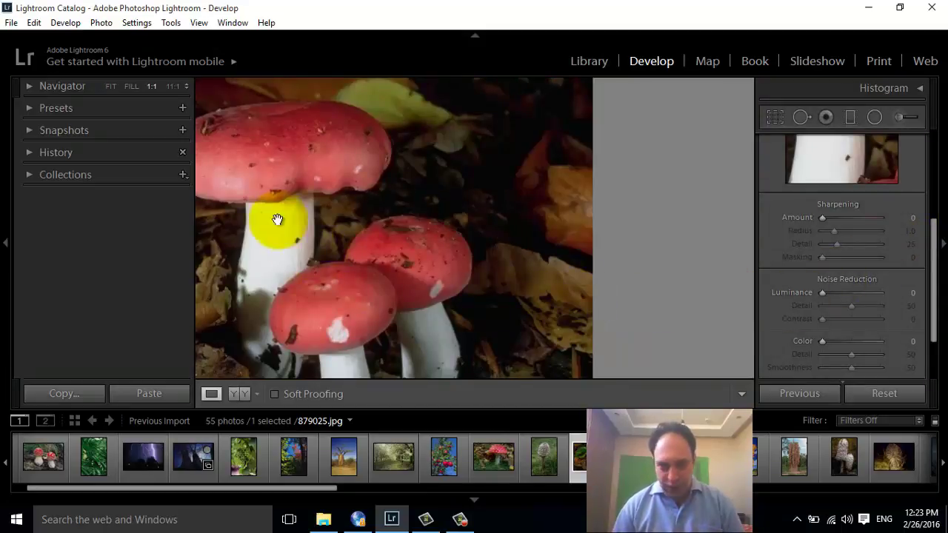
{"action": "left_click_drag", "start_coordinate": [277, 219], "coordinate": [450, 211]}
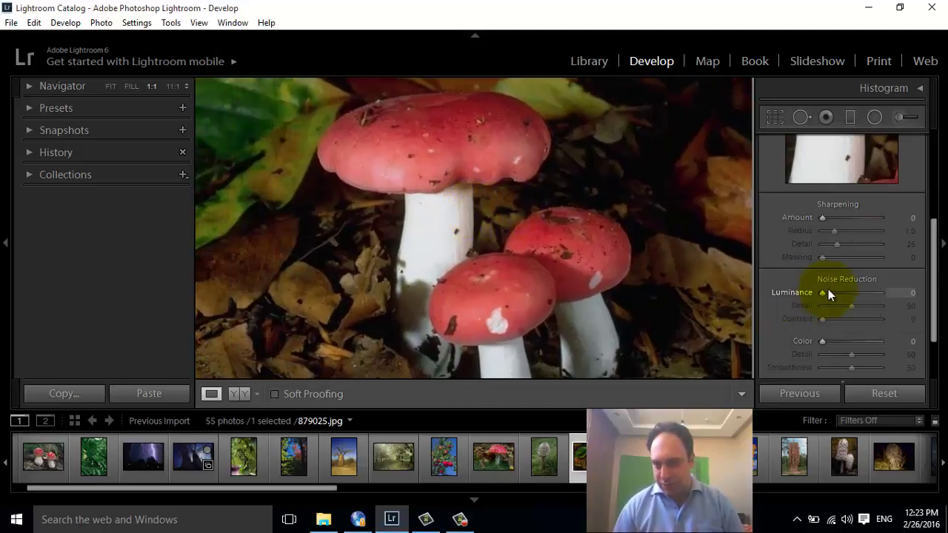
- Try noise reduction settings: Luminance 55, Detail 48 and Contrast about 45
{"action": "left_click_drag", "start_coordinate": [828, 289], "coordinate": [866, 288]}
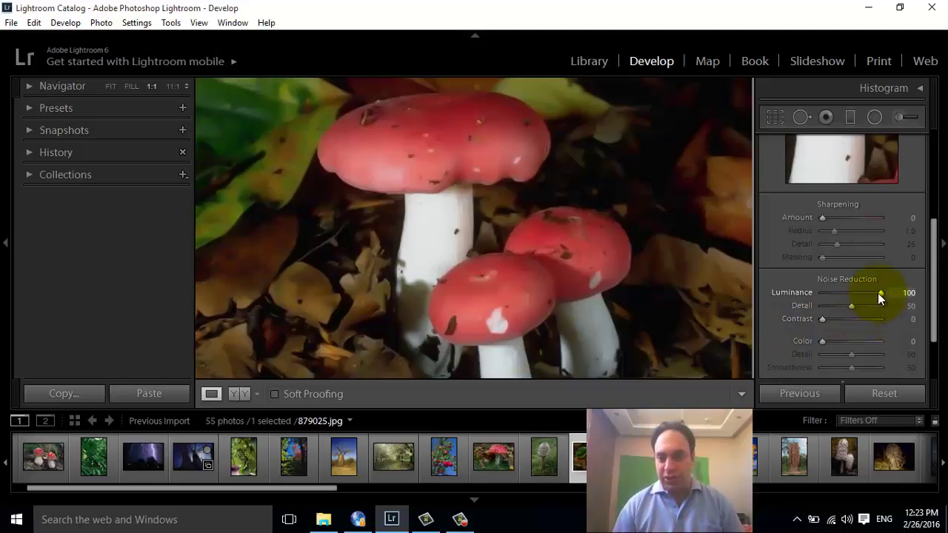
{"action": "left_click_drag", "start_coordinate": [878, 293], "coordinate": [830, 294]}
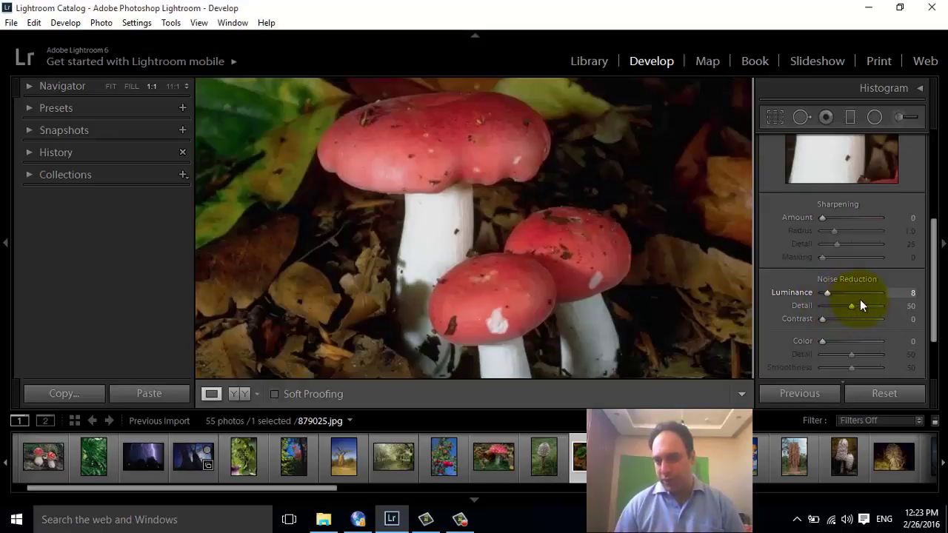
{"action": "mouse_move", "coordinate": [851, 305]}
{"action": "left_mouse_down"}
{"action": "mouse_move", "coordinate": [894, 290]}
{"action": "mouse_move", "coordinate": [820, 308]}
{"action": "mouse_move", "coordinate": [868, 306]}
{"action": "mouse_move", "coordinate": [847, 313]}
{"action": "mouse_move", "coordinate": [858, 314]}
{"action": "left_mouse_up"}
{"action": "left_click", "coordinate": [854, 294]}
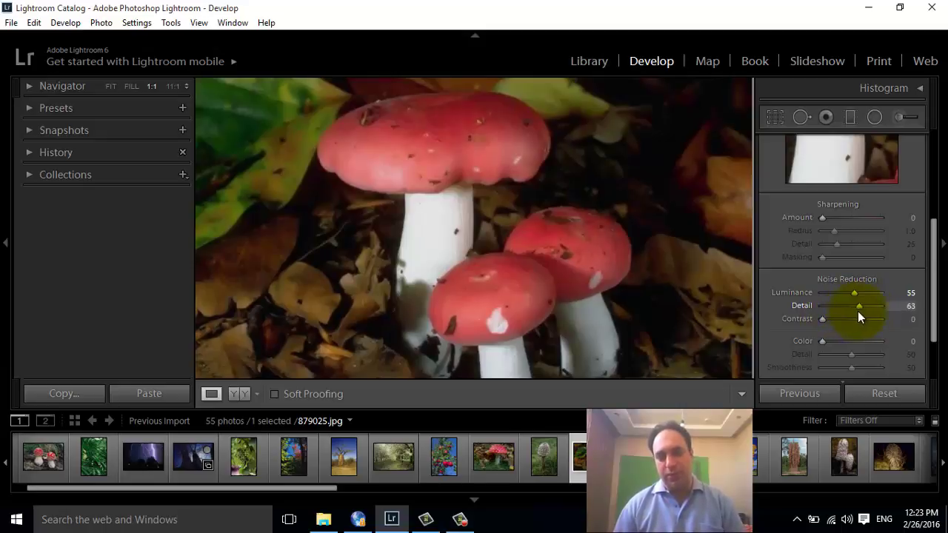
{"action": "left_click_drag", "start_coordinate": [853, 314], "coordinate": [849, 311]}
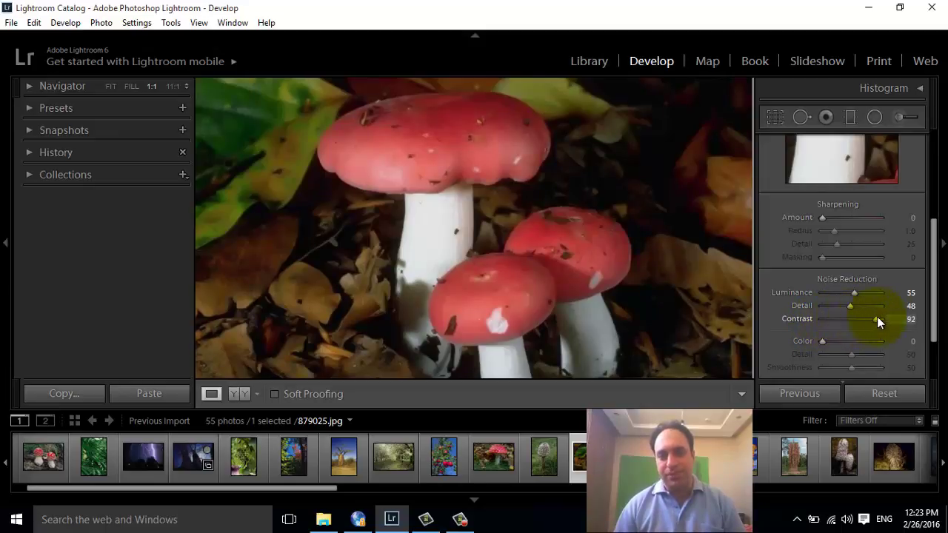
{"action": "mouse_move", "coordinate": [872, 320]}
{"action": "left_mouse_down"}
{"action": "mouse_move", "coordinate": [847, 322]}
{"action": "mouse_move", "coordinate": [845, 341]}
{"action": "mouse_move", "coordinate": [868, 338]}
{"action": "mouse_move", "coordinate": [819, 342]}
{"action": "mouse_move", "coordinate": [844, 339]}
{"action": "mouse_move", "coordinate": [832, 360]}
{"action": "mouse_move", "coordinate": [855, 355]}
{"action": "mouse_move", "coordinate": [820, 375]}
{"action": "left_mouse_up"}
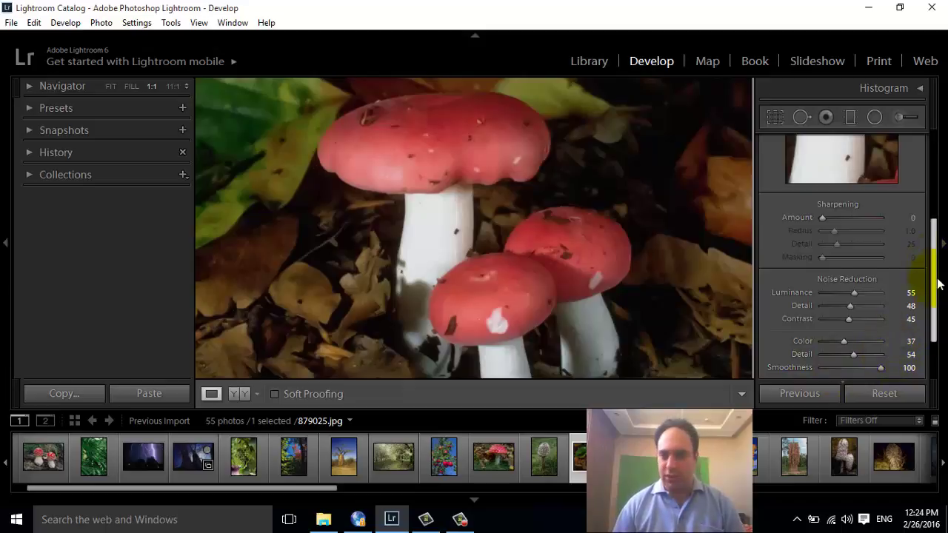
{"action": "scroll", "coordinate": [938, 284], "scroll_direction": "down", "scroll_amount": 3}
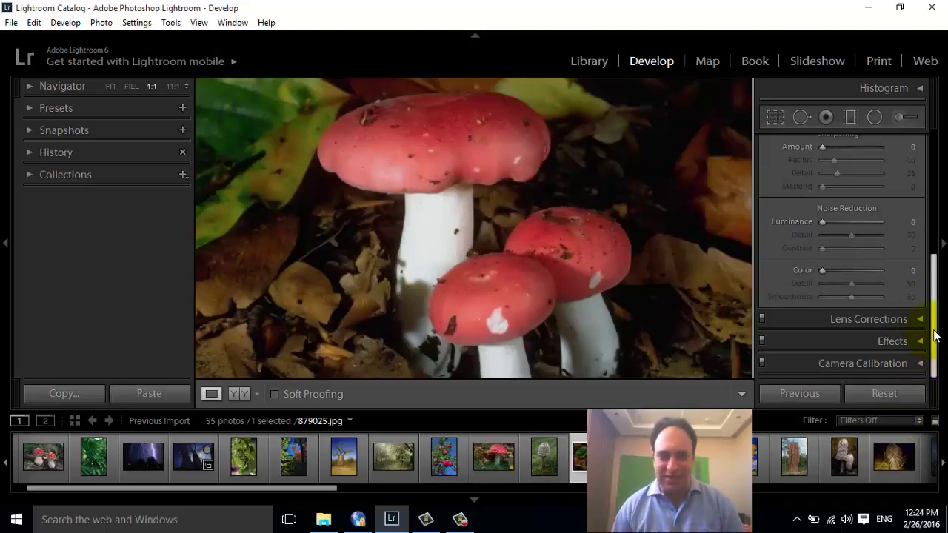
- Scroll through the Develop panels and collapse the Detail section, listing Basic to Camera Calibration
{"action": "left_click_drag", "start_coordinate": [938, 360], "coordinate": [935, 323]}
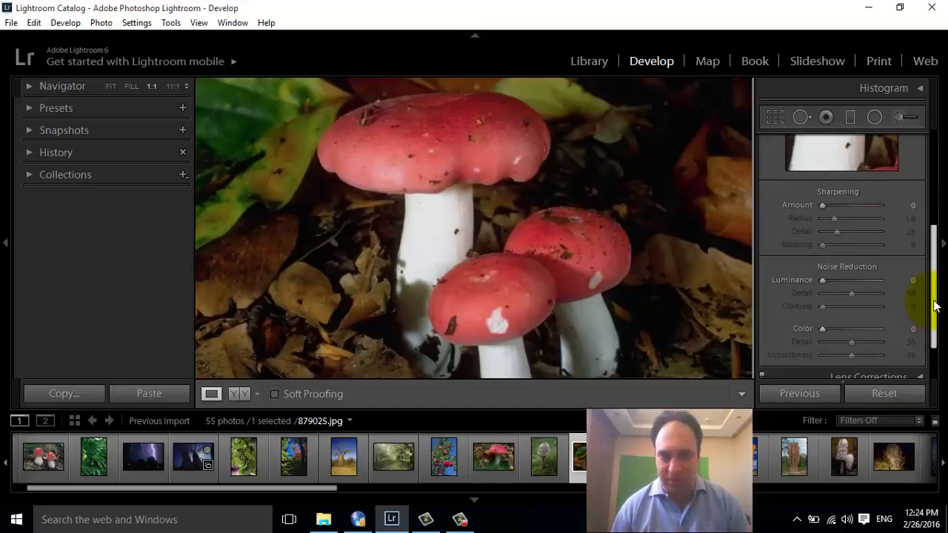
{"action": "left_click_drag", "start_coordinate": [935, 306], "coordinate": [940, 247]}
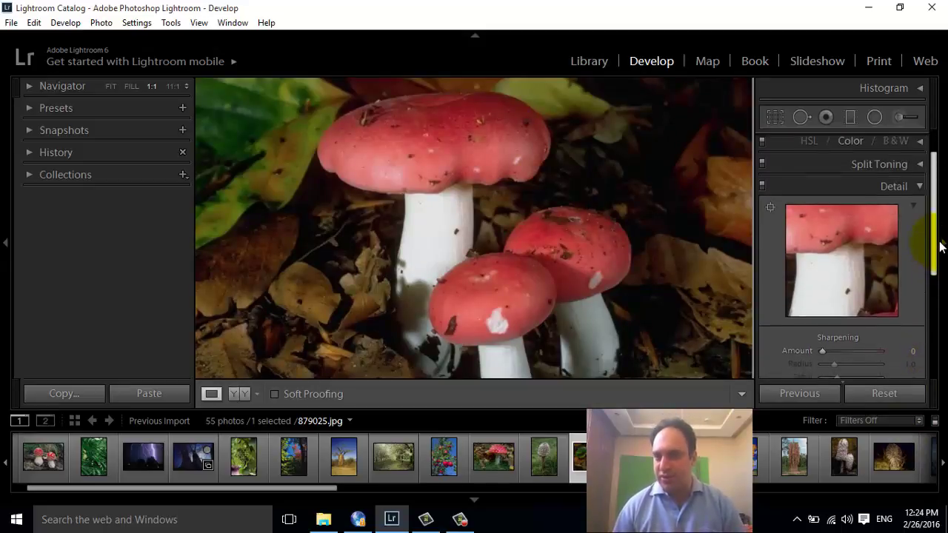
{"action": "left_click_drag", "start_coordinate": [940, 246], "coordinate": [931, 307]}
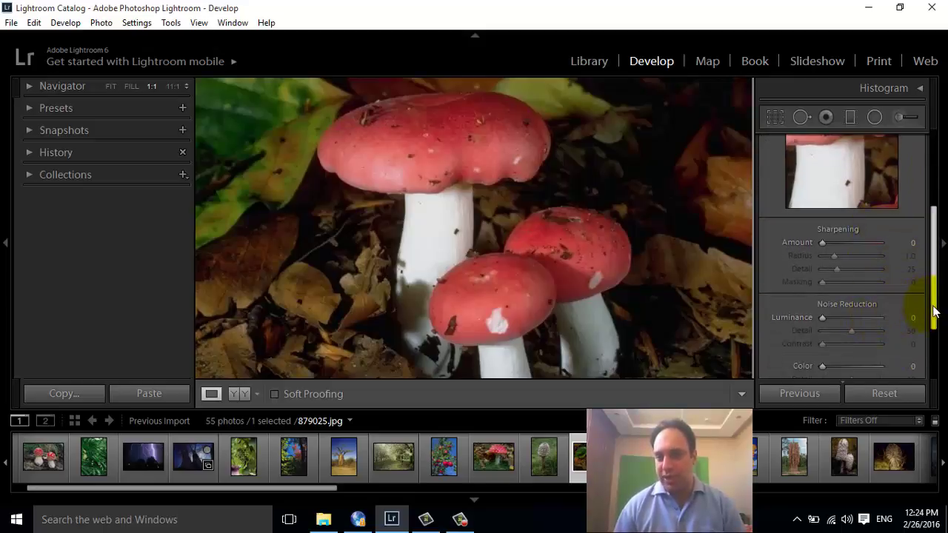
{"action": "left_click_drag", "start_coordinate": [934, 313], "coordinate": [935, 341]}
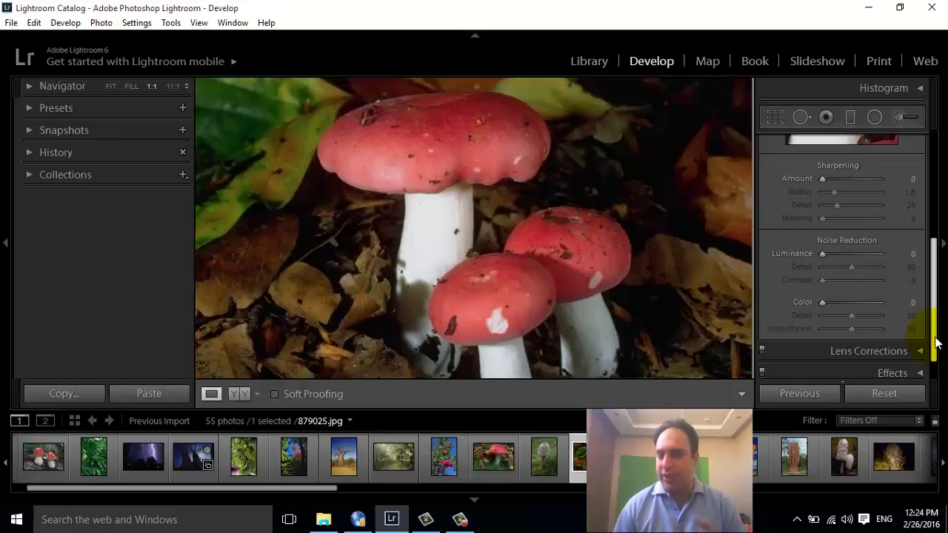
{"action": "left_click_drag", "start_coordinate": [935, 342], "coordinate": [935, 259]}
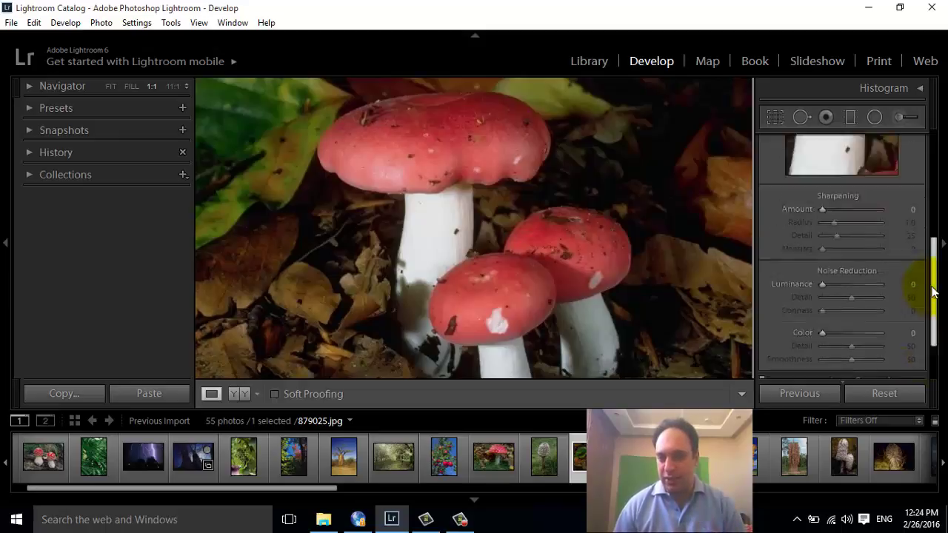
{"action": "left_click", "coordinate": [919, 175]}
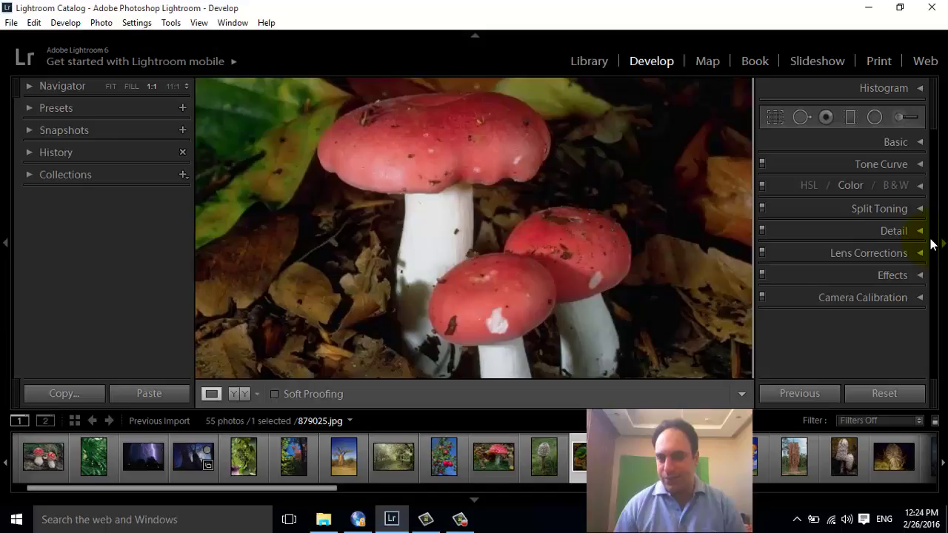
{"action": "left_click", "coordinate": [920, 299]}
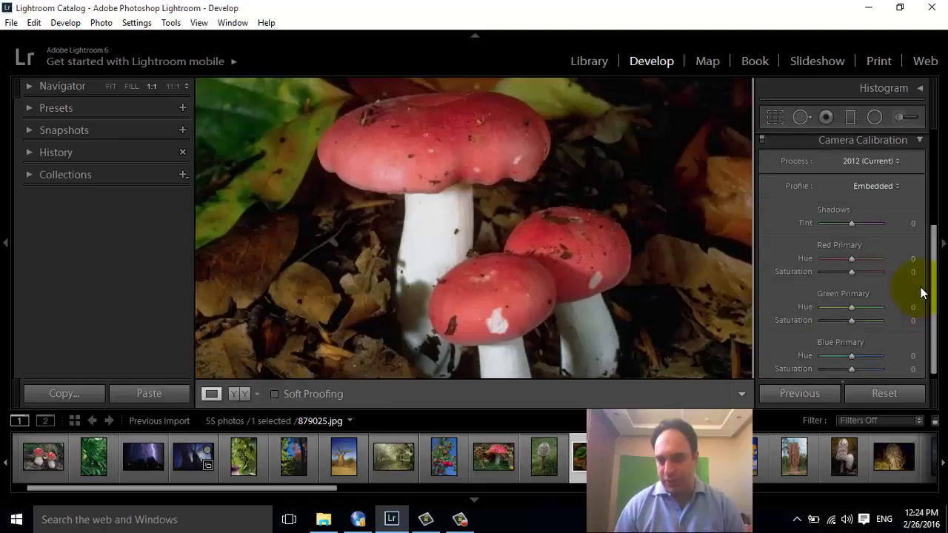
{"action": "scroll", "coordinate": [931, 281], "scroll_direction": "up", "scroll_amount": 2}
{"action": "scroll", "coordinate": [931, 276], "scroll_direction": "up", "scroll_amount": 2}
{"action": "scroll", "coordinate": [931, 270], "scroll_direction": "up", "scroll_amount": 2}
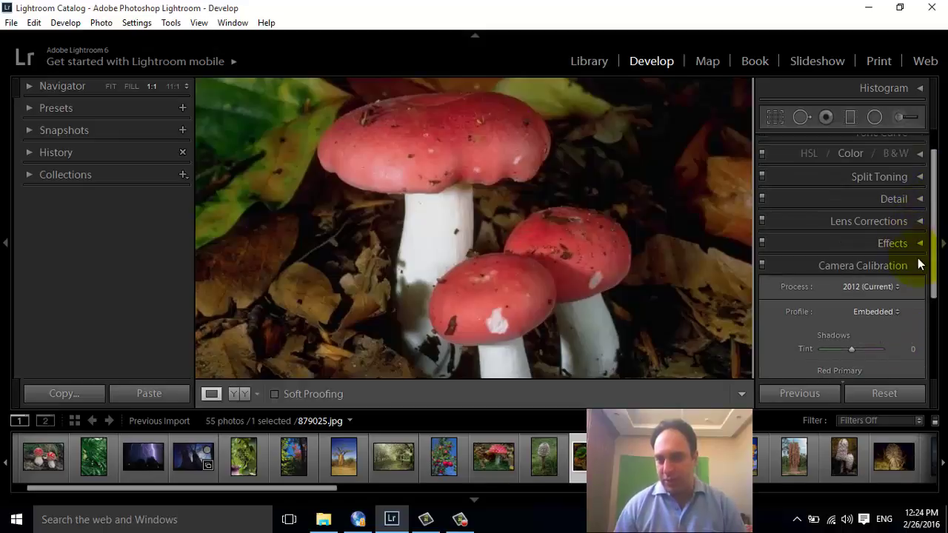
{"action": "left_click", "coordinate": [930, 268]}
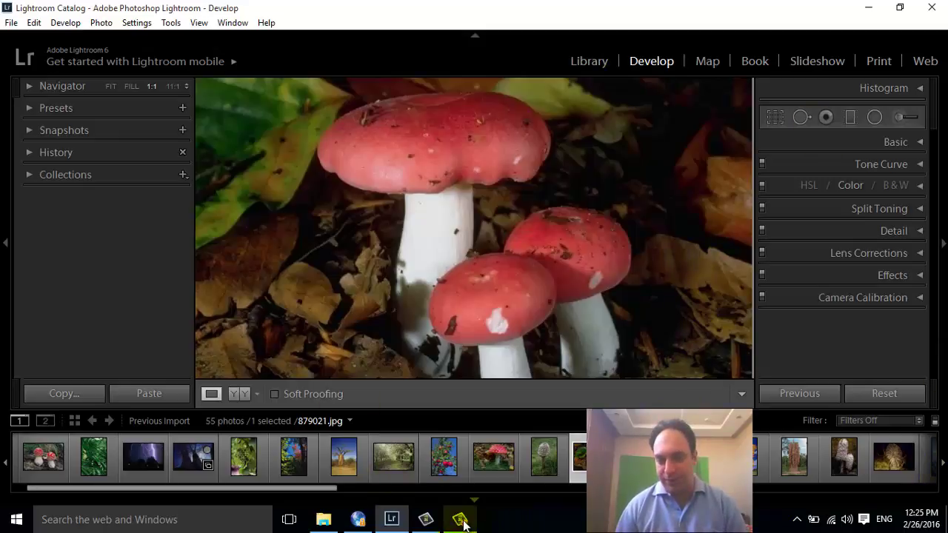
{"action": "mouse_move", "coordinate": [460, 520]}
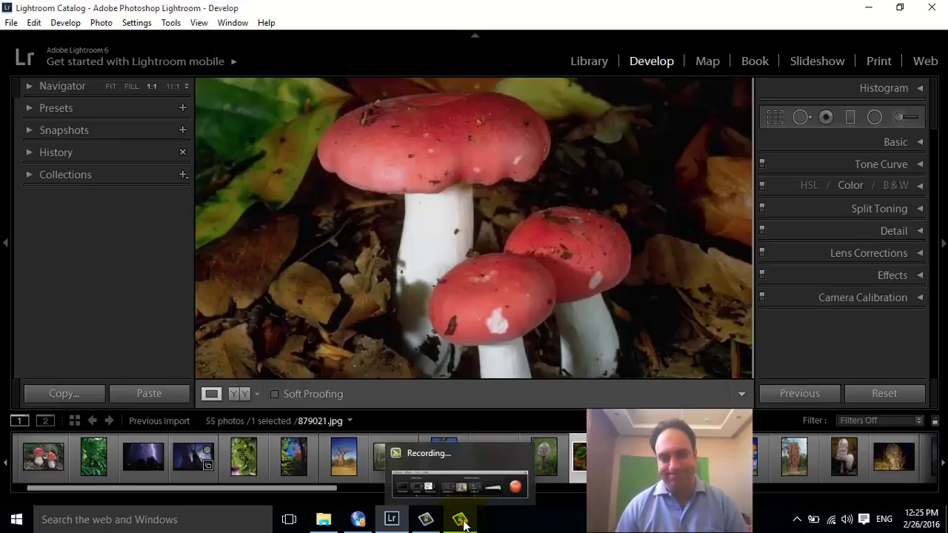
{"action": "left_click", "coordinate": [460, 521]}
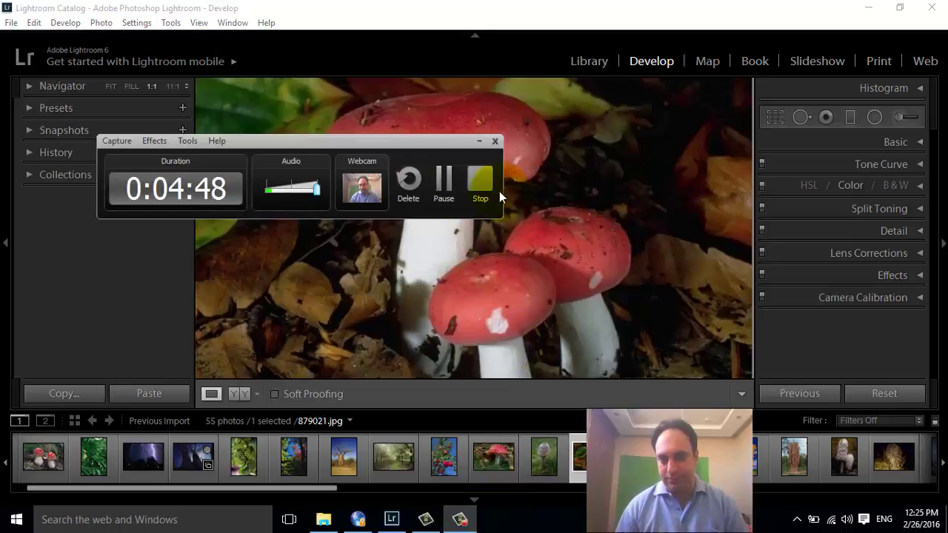